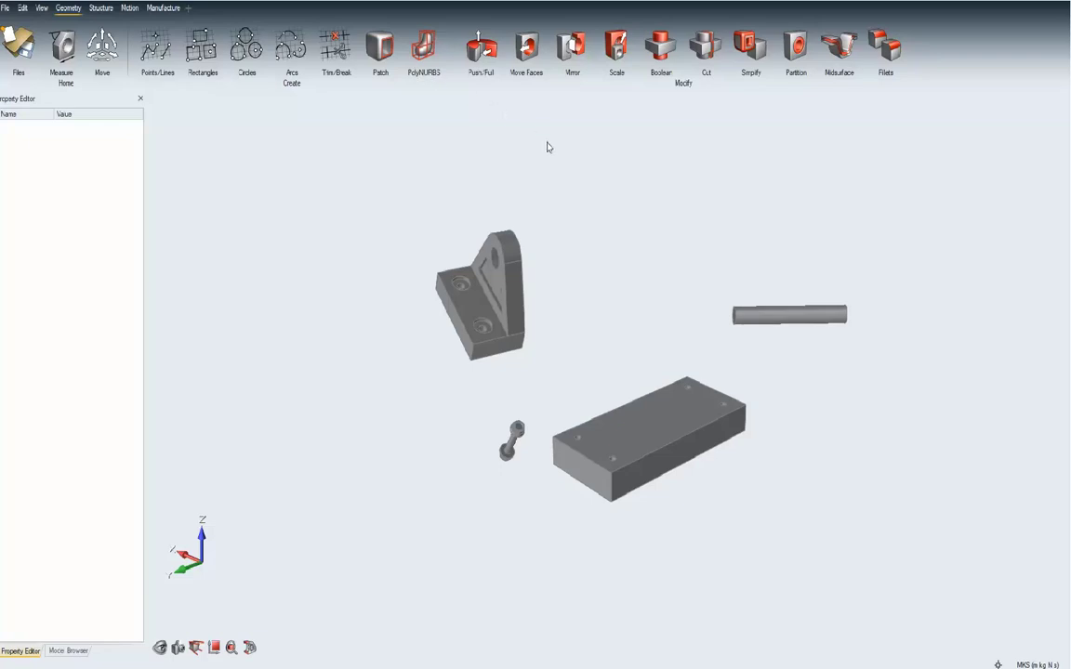
# Orbit around the loose parts and select the bracket
pyautogui.moveTo(726, 556)
pyautogui.mouseDown(button='right')
pyautogui.moveTo(311, 531)
pyautogui.moveTo(555, 546)
pyautogui.mouseUp(button='right')
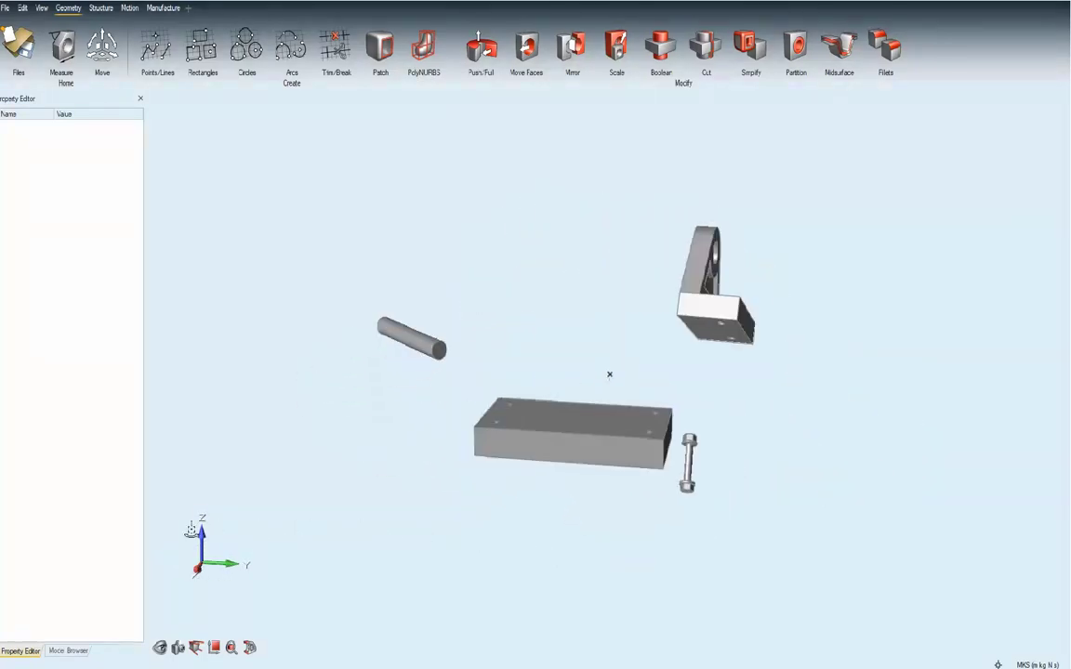
pyautogui.moveTo(555, 545)
pyautogui.mouseDown(button='middle')
pyautogui.moveTo(698, 540)
pyautogui.moveTo(753, 516)
pyautogui.moveTo(777, 523)
pyautogui.mouseUp(button='middle')
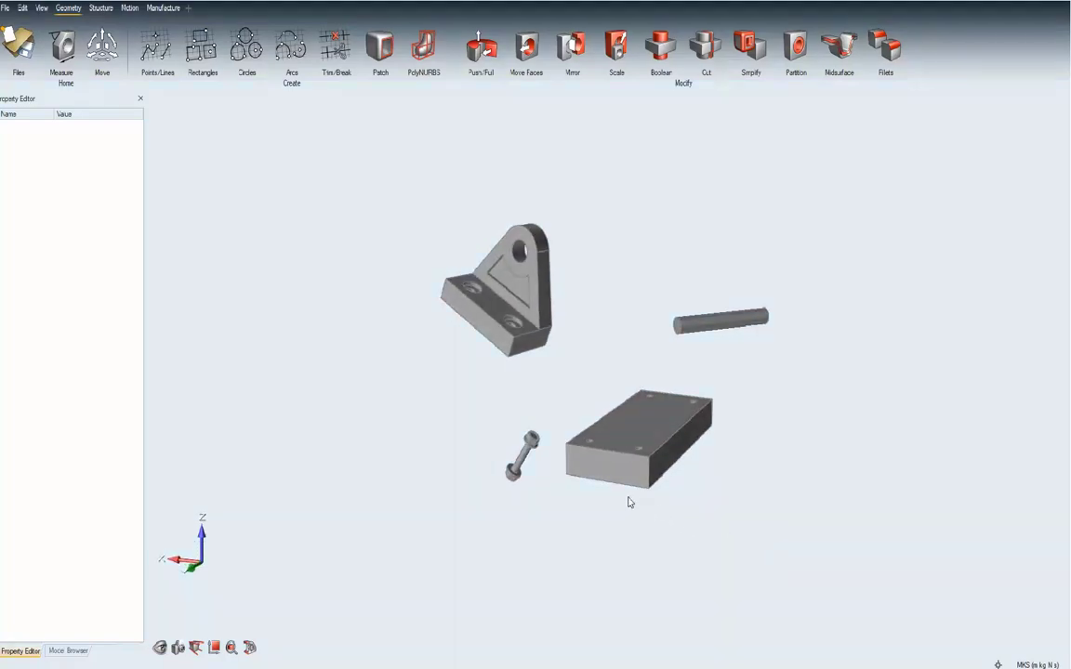
pyautogui.click(518, 295)
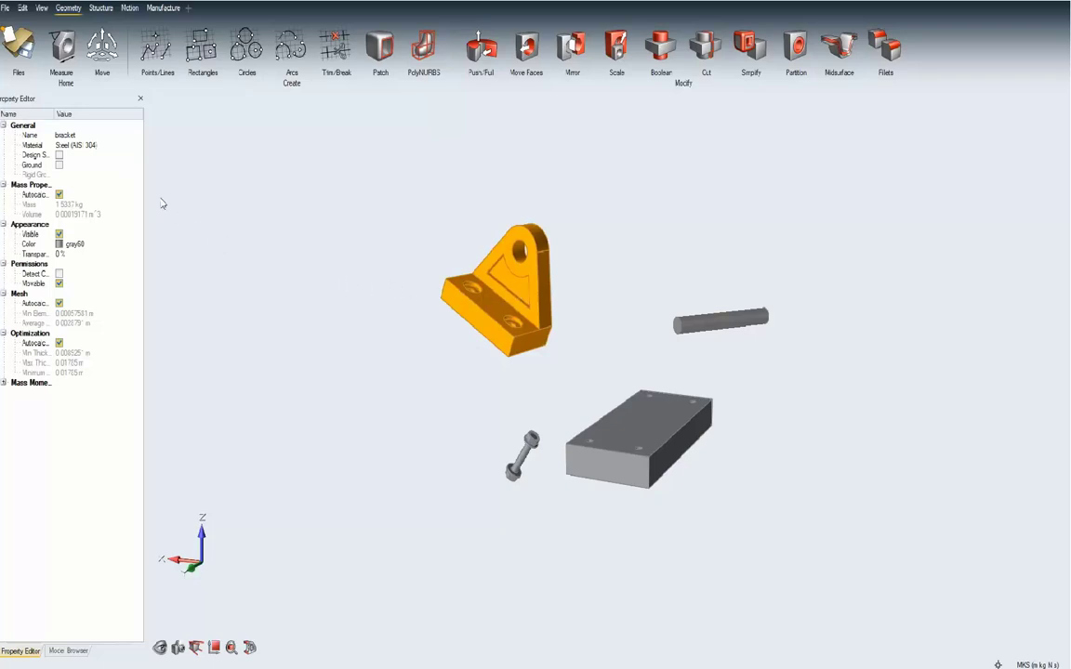
# Turn the bracket upright with the Move triad and set it on one end of the base block
pyautogui.click(93, 45)
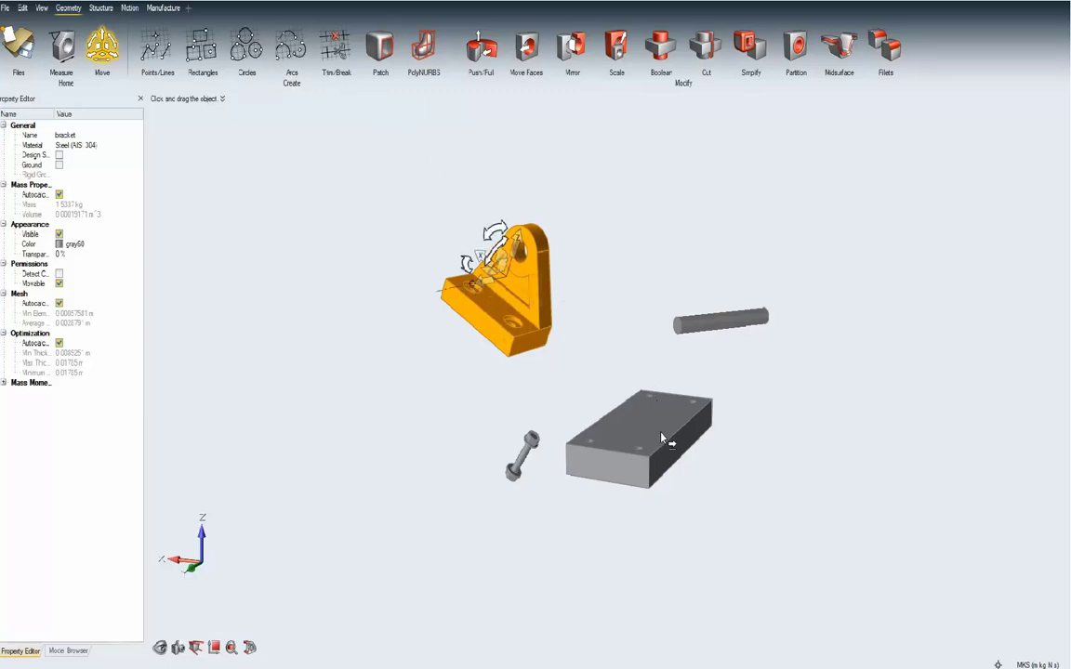
pyautogui.click(663, 452)
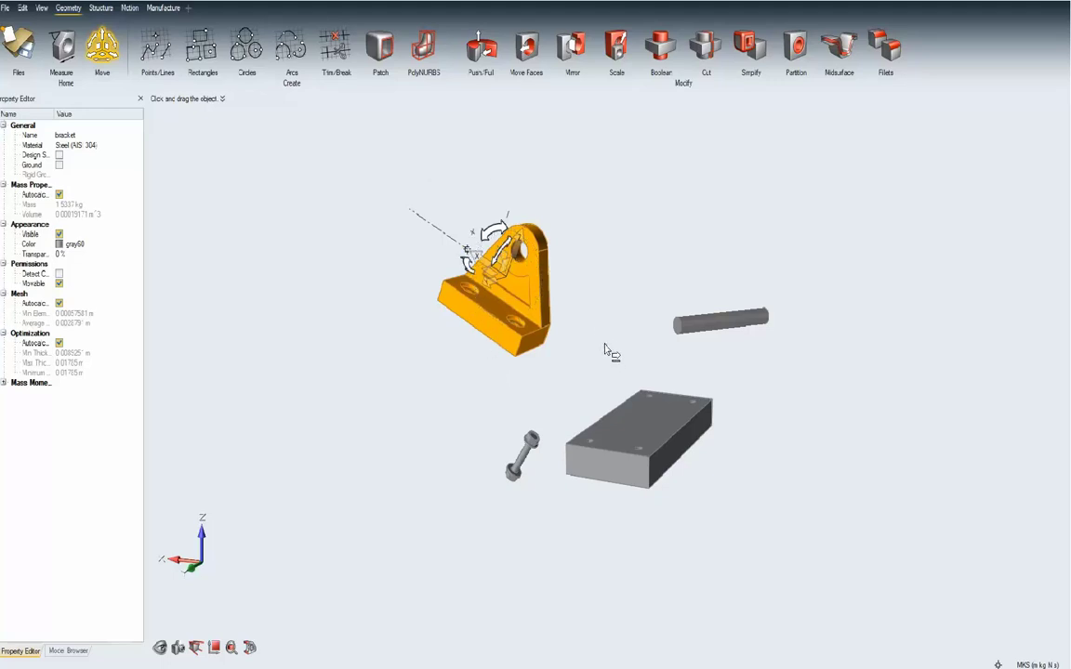
pyautogui.click(621, 456)
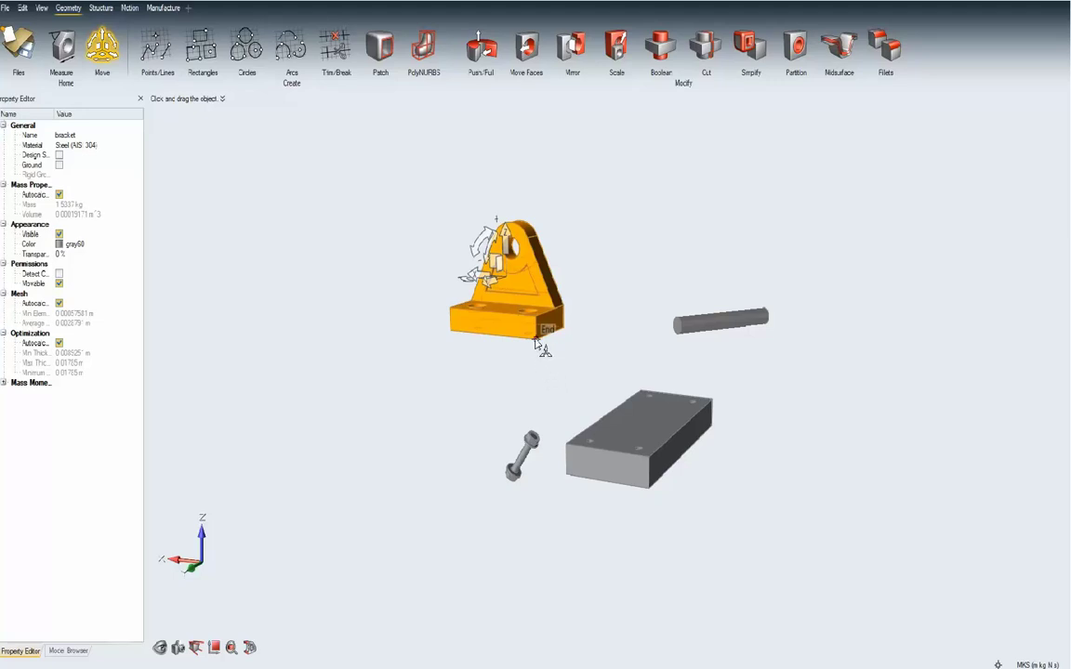
pyautogui.moveTo(536, 344); pyautogui.dragTo(654, 463)
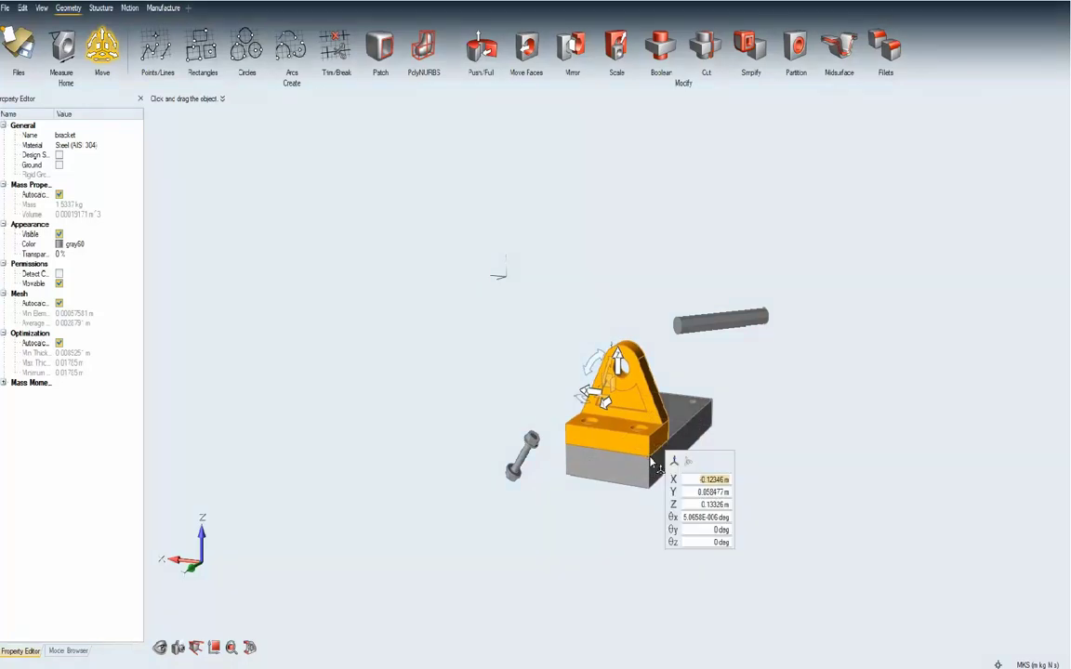
pyautogui.press('Escape')
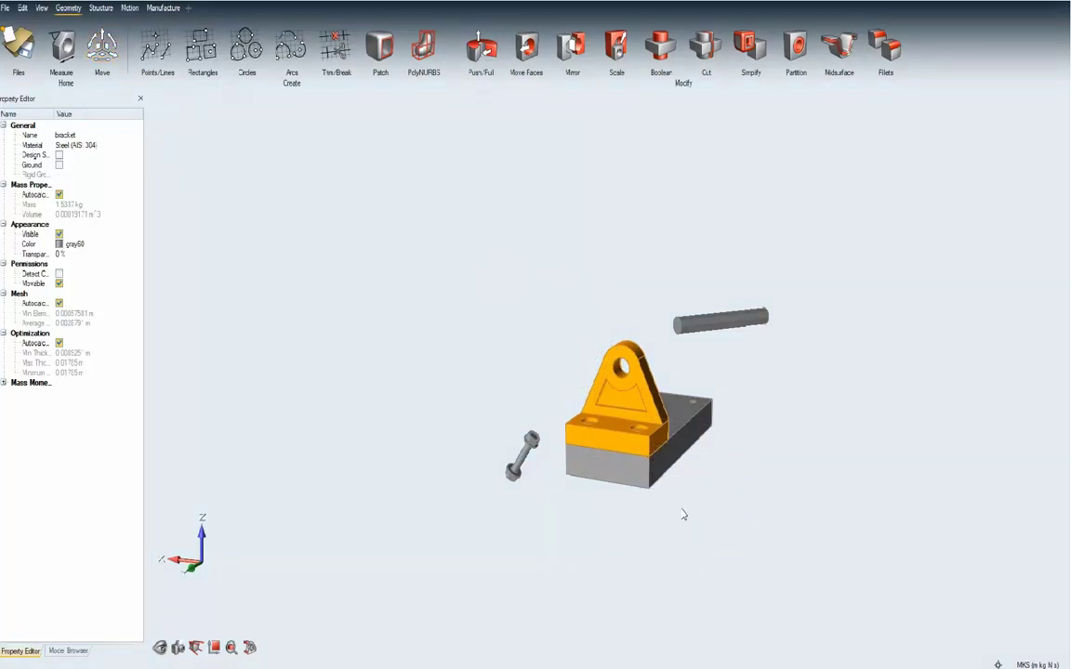
# Duplicate the bracket with Ctrl+C/Ctrl+V and slide the copy toward the block's far corner
pyautogui.moveTo(675, 518); pyautogui.dragTo(603, 529, button='middle')
pyautogui.hotkey('ctrl', 'c')
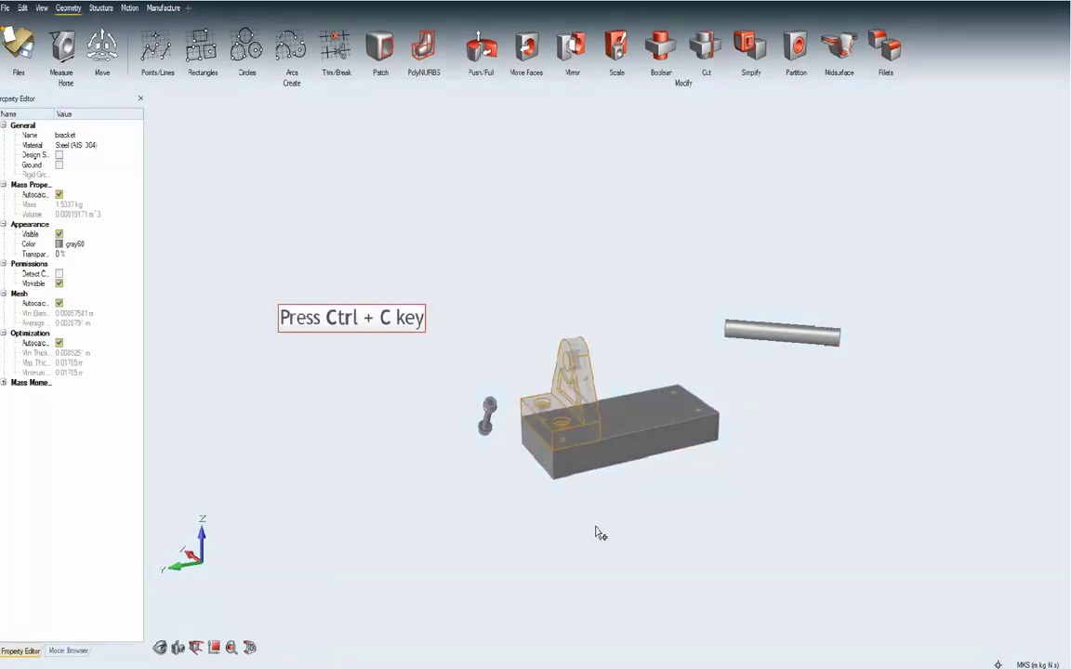
pyautogui.hotkey('ctrl', 'v')
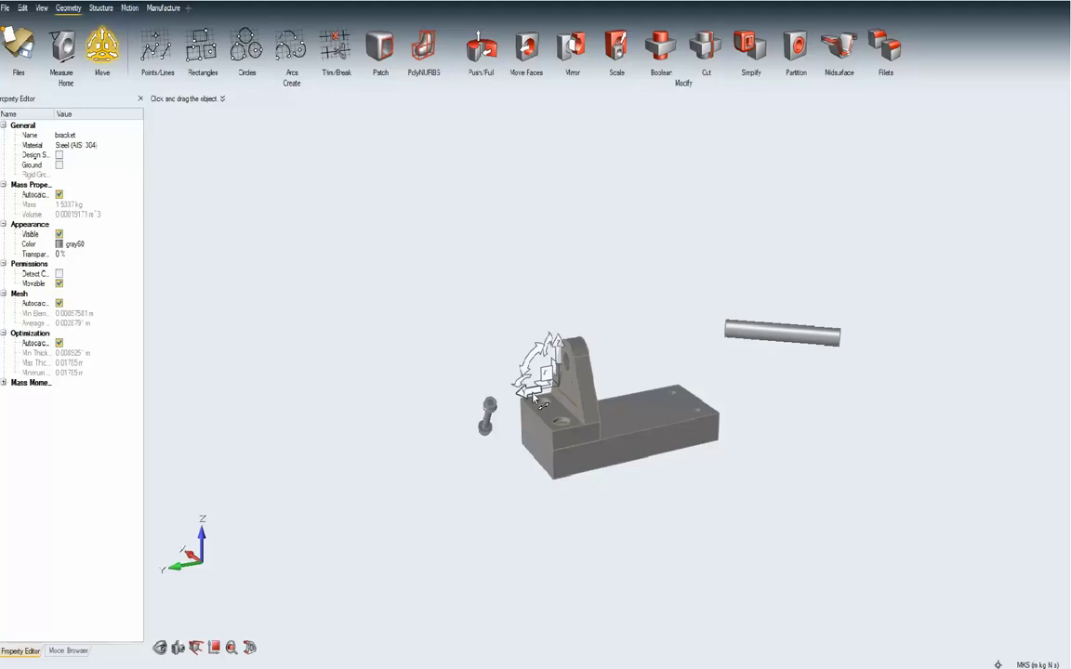
pyautogui.moveTo(537, 398); pyautogui.dragTo(709, 401)
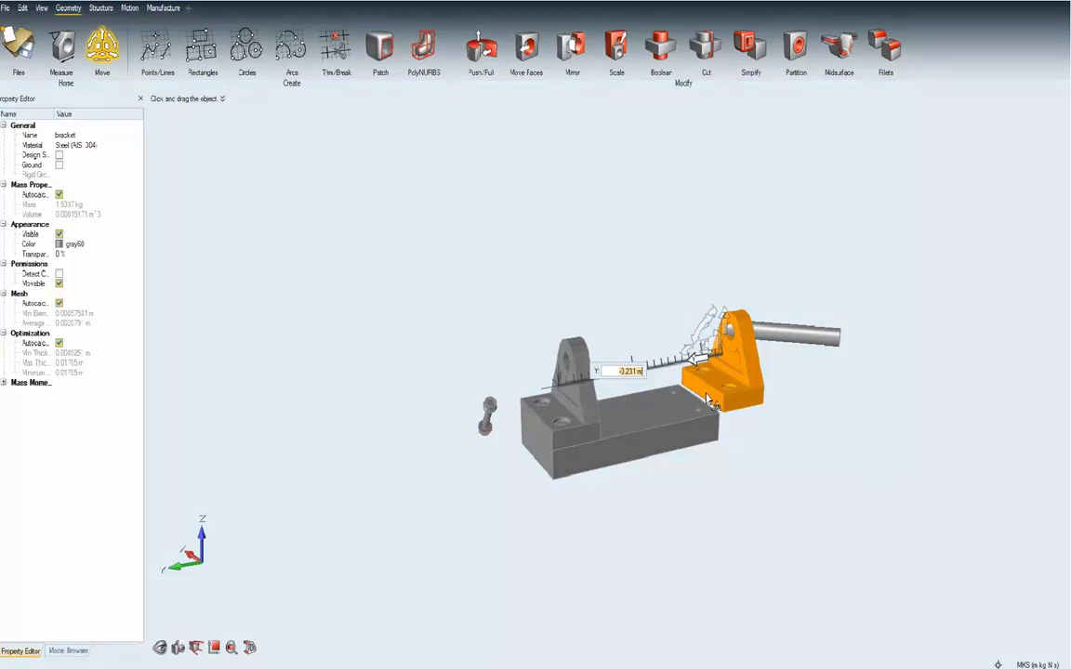
pyautogui.moveTo(708, 399); pyautogui.dragTo(709, 402)
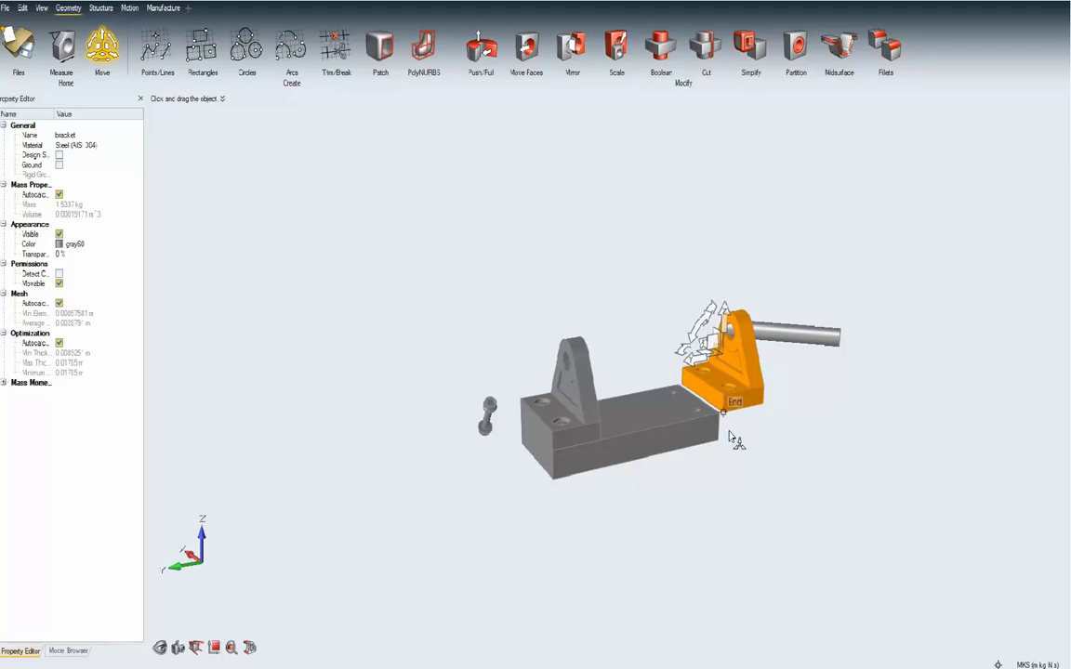
pyautogui.moveTo(729, 426); pyautogui.dragTo(679, 389)
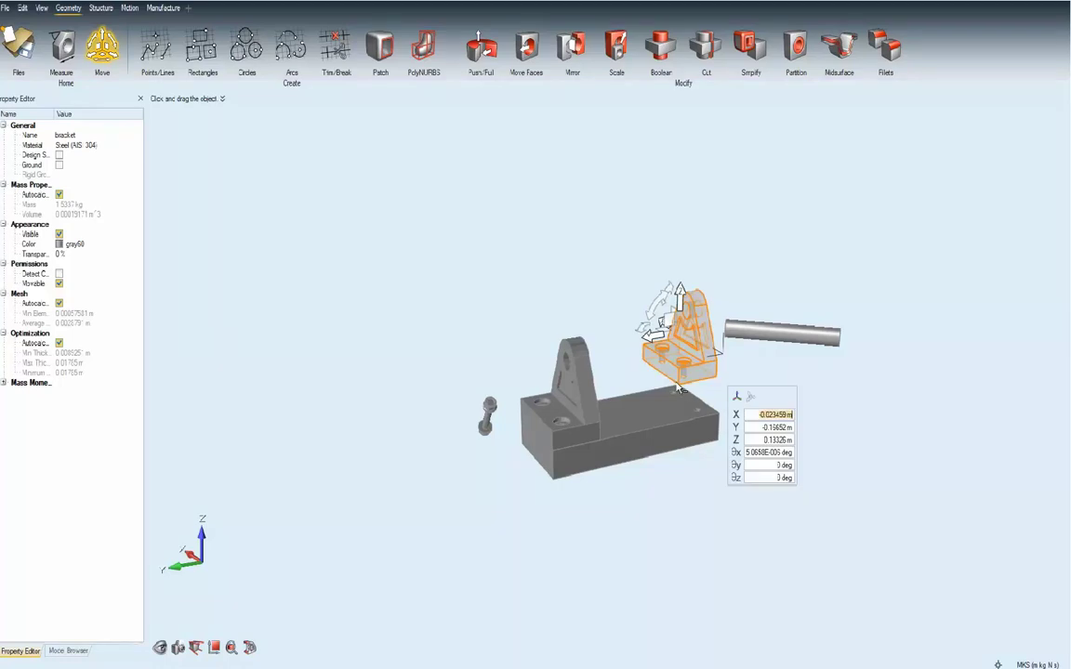
# Rotate the copied bracket 180 degrees about Z and seat it on the block's right end
pyautogui.scroll(2, 683, 391)
pyautogui.scroll(2, 688, 394)
pyautogui.scroll(2, 693, 397)
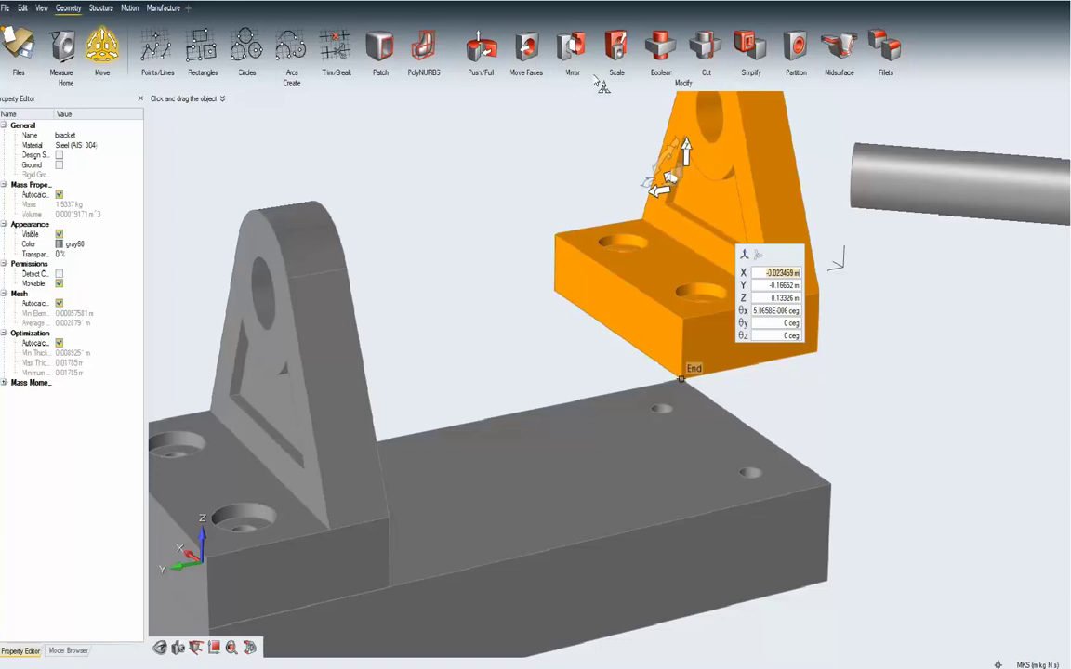
pyautogui.moveTo(677, 183)
pyautogui.mouseDown()
pyautogui.moveTo(687, 200)
pyautogui.moveTo(686, 382)
pyautogui.mouseUp()
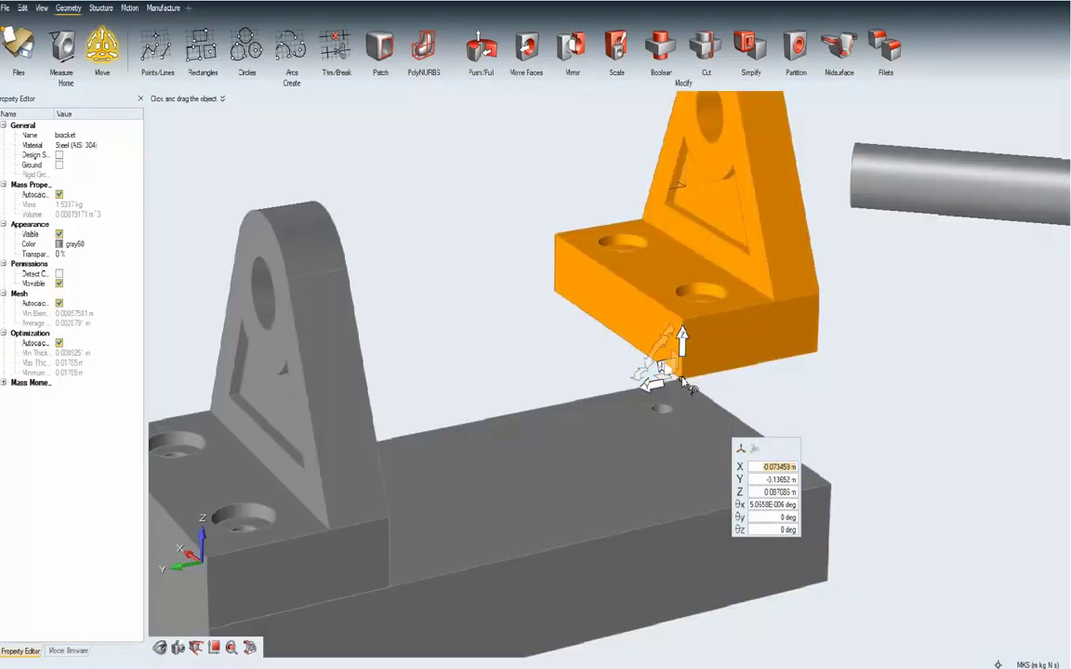
pyautogui.click(655, 364)
pyautogui.write('180')
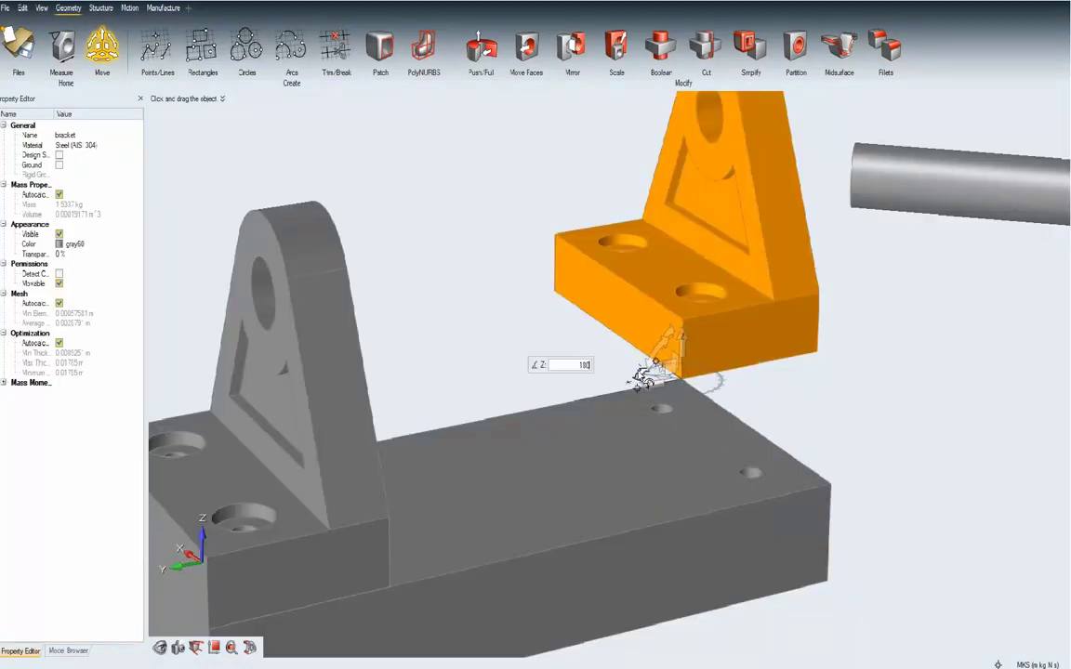
pyautogui.press('Return')
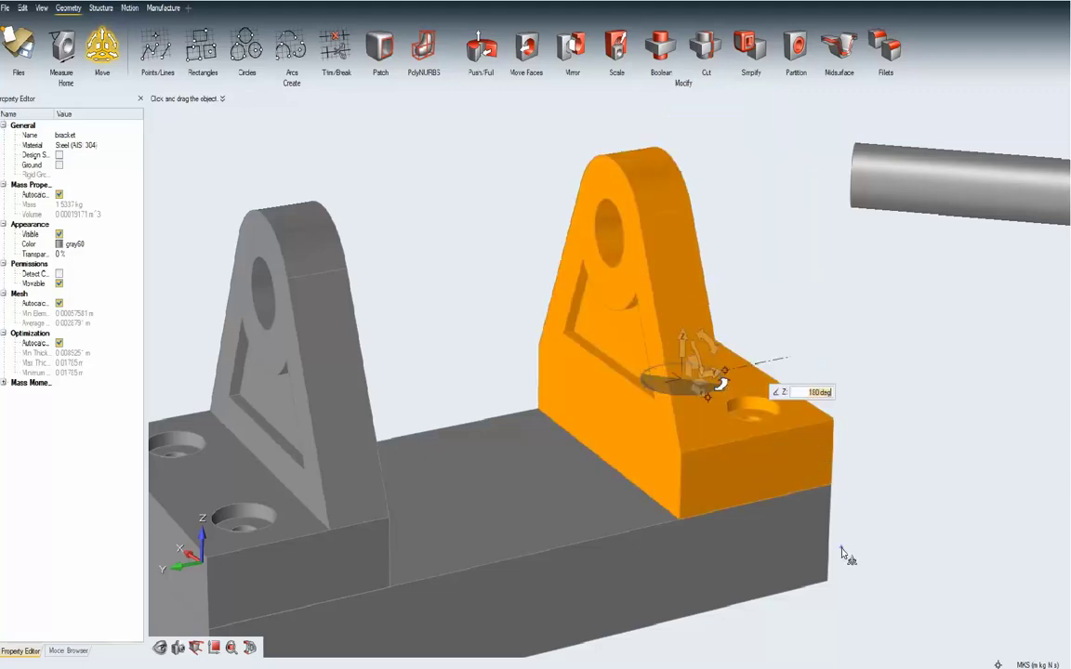
pyautogui.press('h')
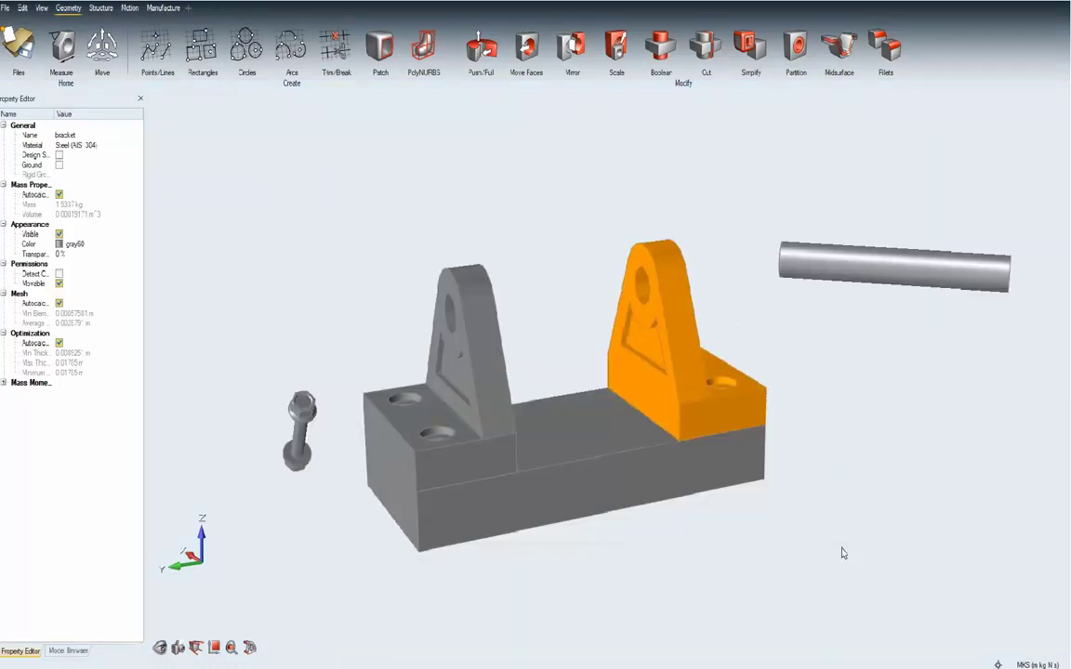
pyautogui.moveTo(754, 541)
pyautogui.mouseDown(button='right')
pyautogui.moveTo(777, 570)
pyautogui.moveTo(784, 560)
pyautogui.mouseUp(button='right')
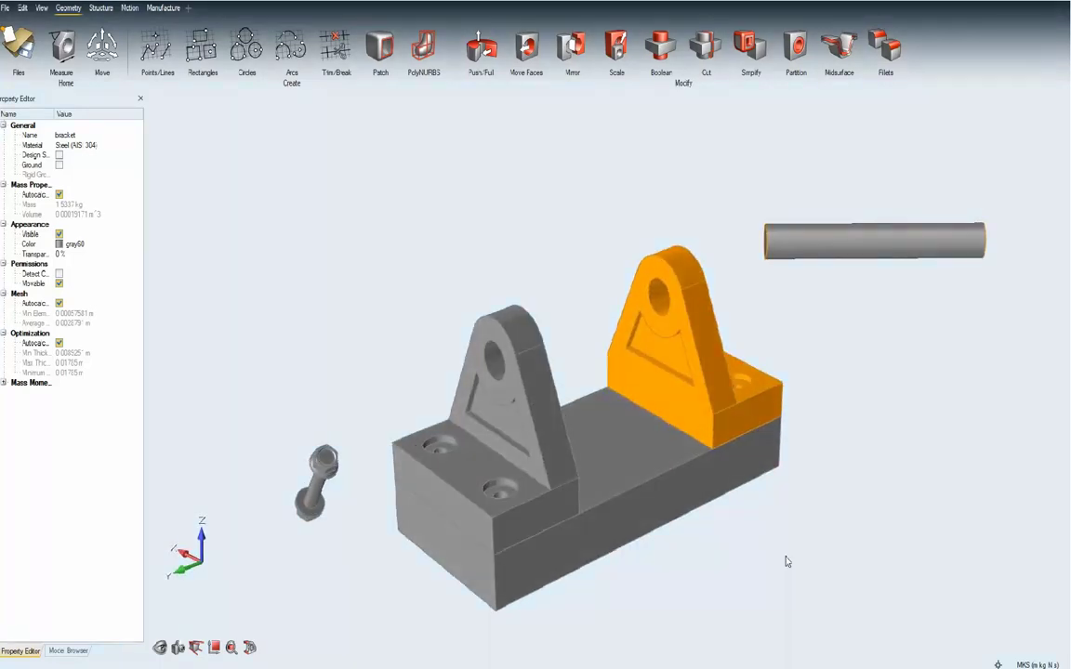
# Select the pin, turn it with the Move triad, and seat it through both bracket holes
pyautogui.click(834, 255)
pyautogui.press('m')
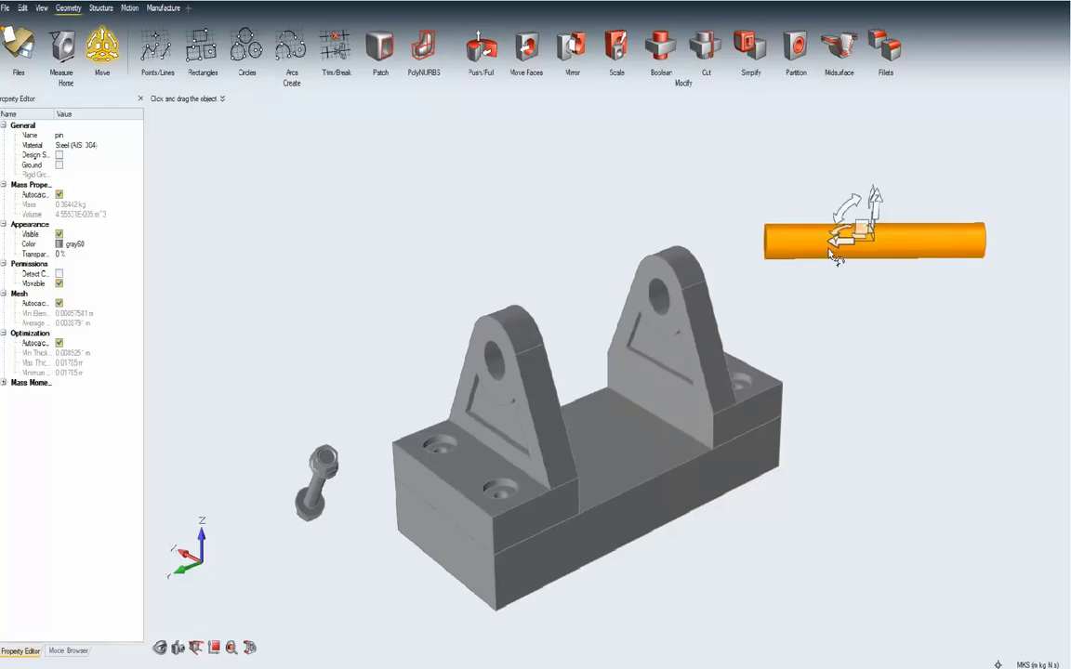
pyautogui.click(830, 244)
pyautogui.moveTo(664, 479); pyautogui.dragTo(662, 472)
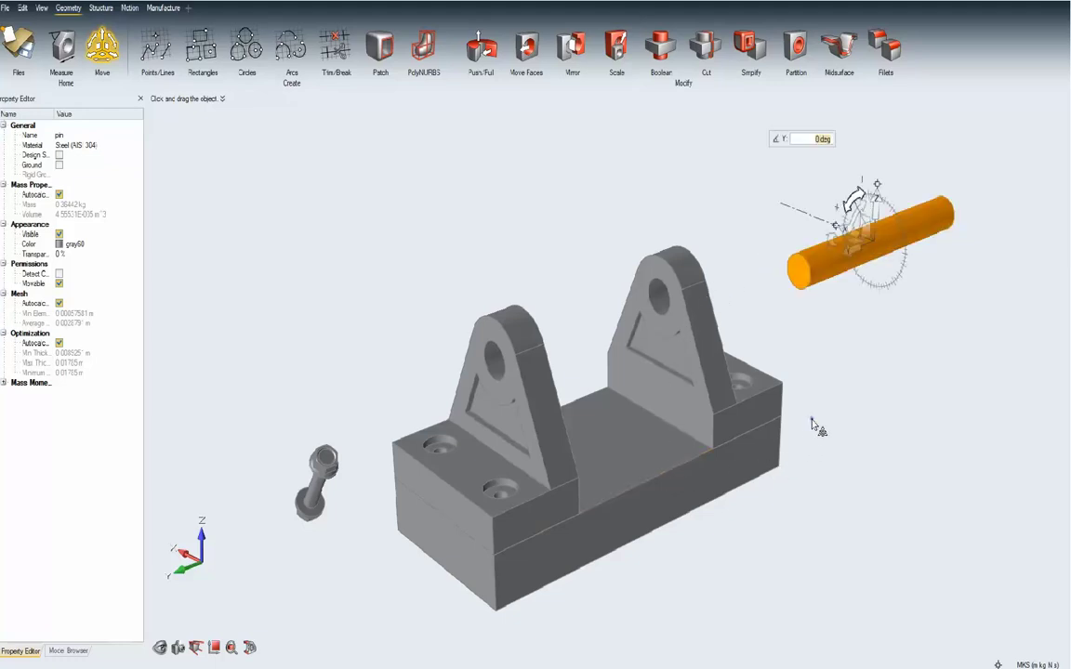
pyautogui.moveTo(808, 454); pyautogui.dragTo(810, 421)
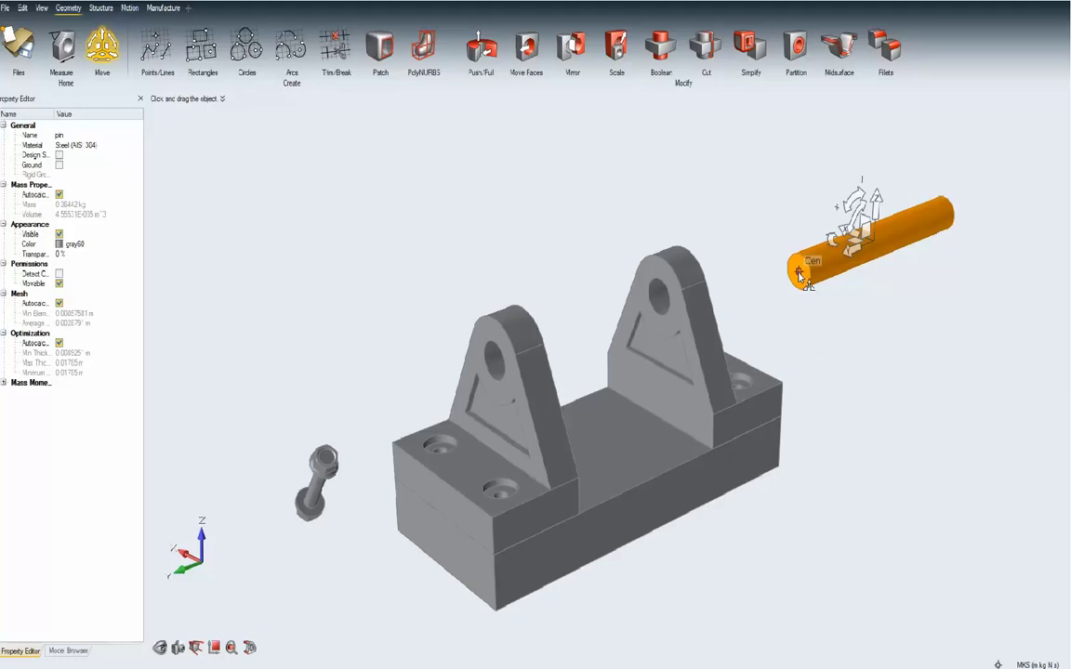
pyautogui.moveTo(797, 275); pyautogui.dragTo(499, 365)
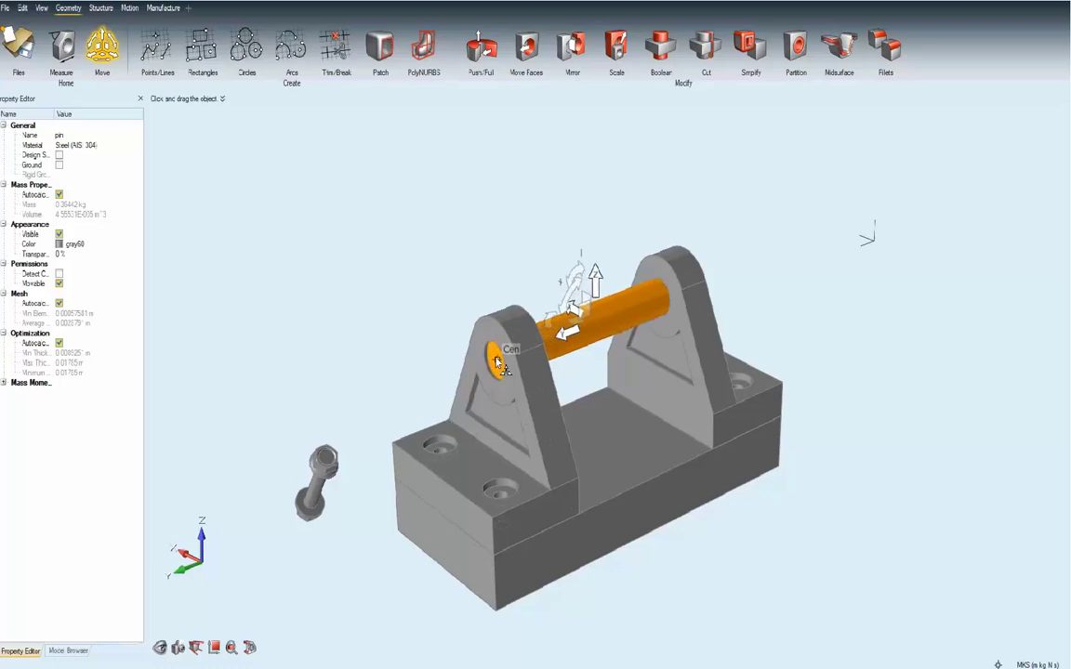
pyautogui.moveTo(499, 366); pyautogui.dragTo(499, 365)
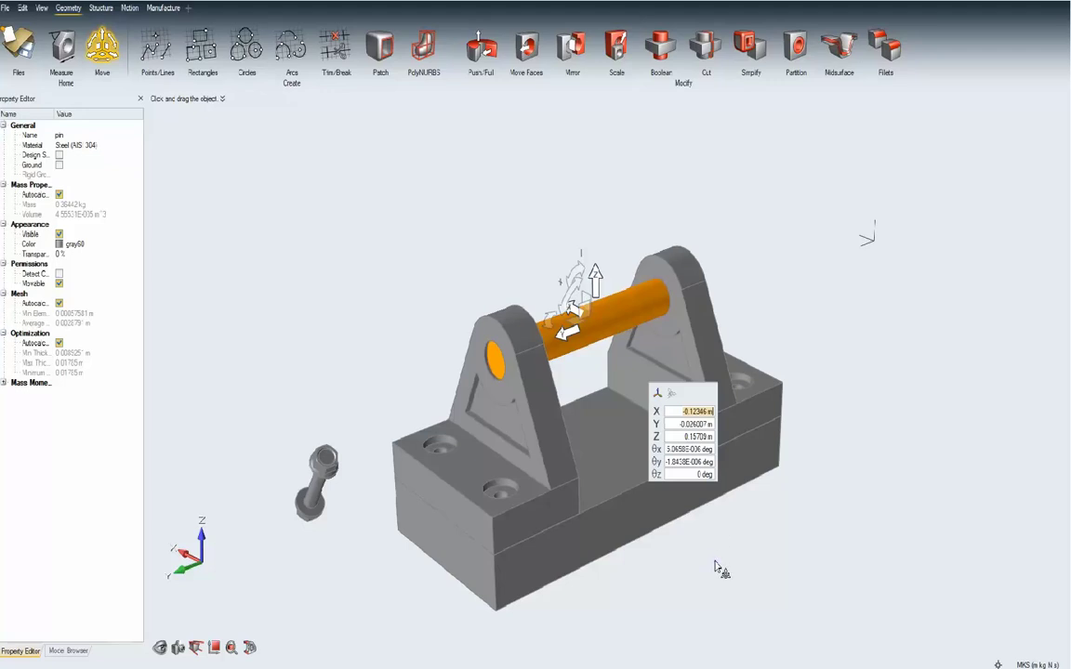
pyautogui.press('Escape')
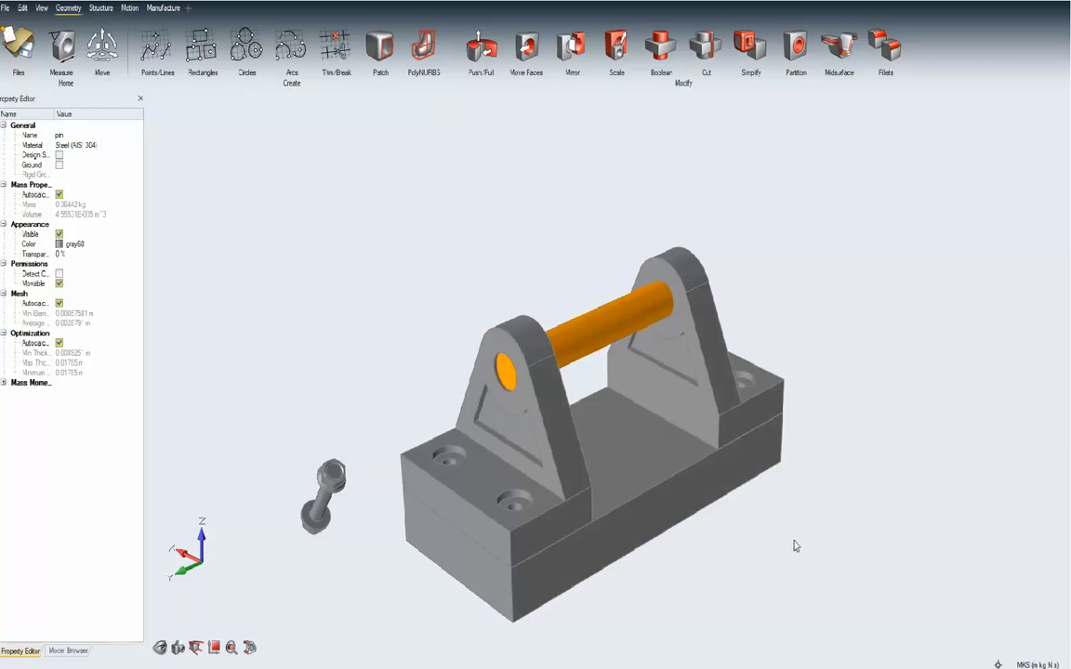
# Box-select the bolt, snap it upright, and drop it into the near hole on the base top
pyautogui.click(822, 429)
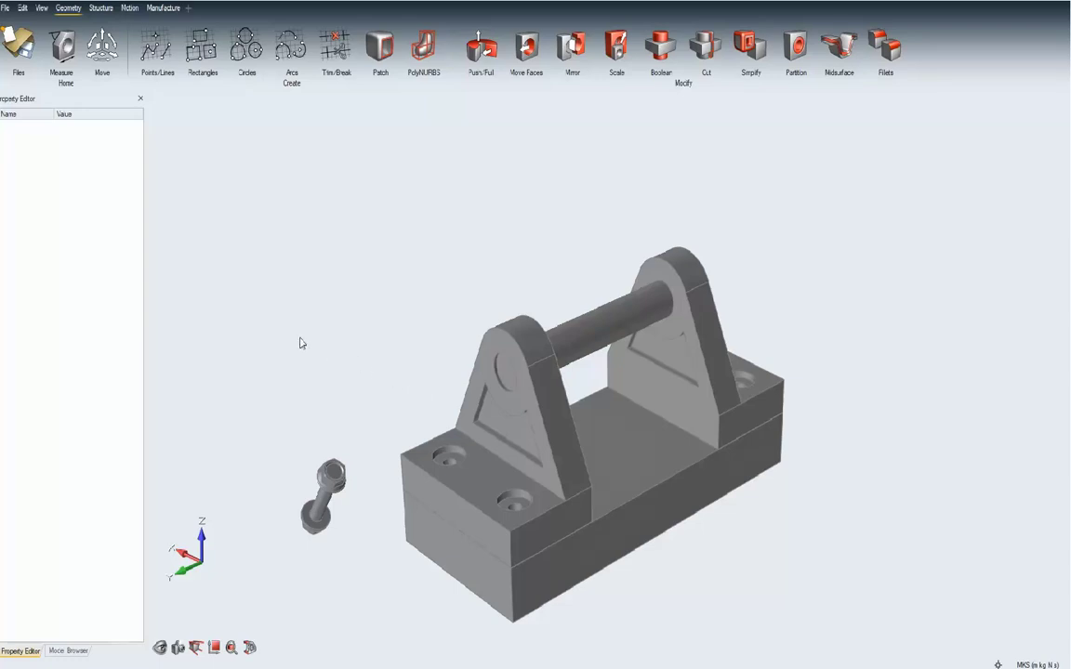
pyautogui.click(104, 48)
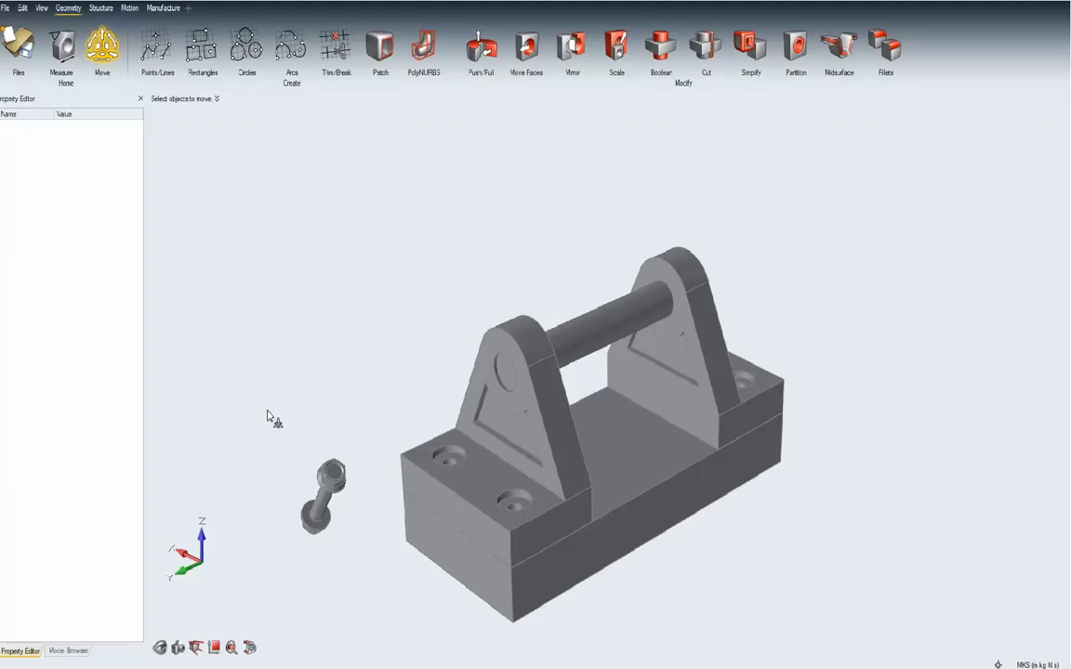
pyautogui.moveTo(268, 418); pyautogui.dragTo(368, 563)
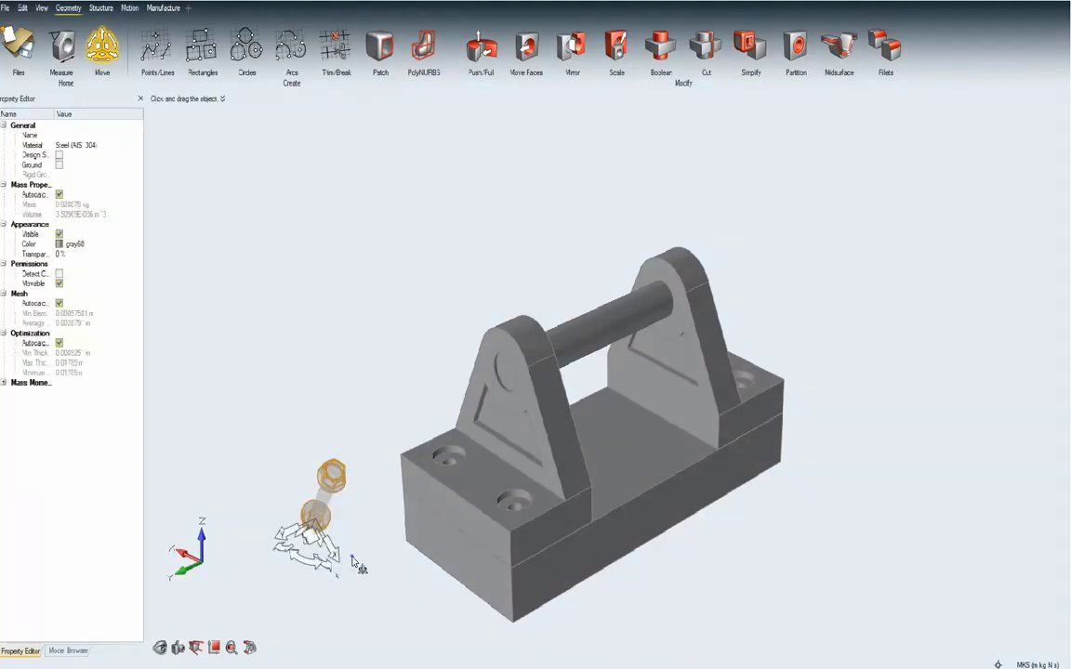
pyautogui.moveTo(354, 563); pyautogui.dragTo(337, 495, button='middle')
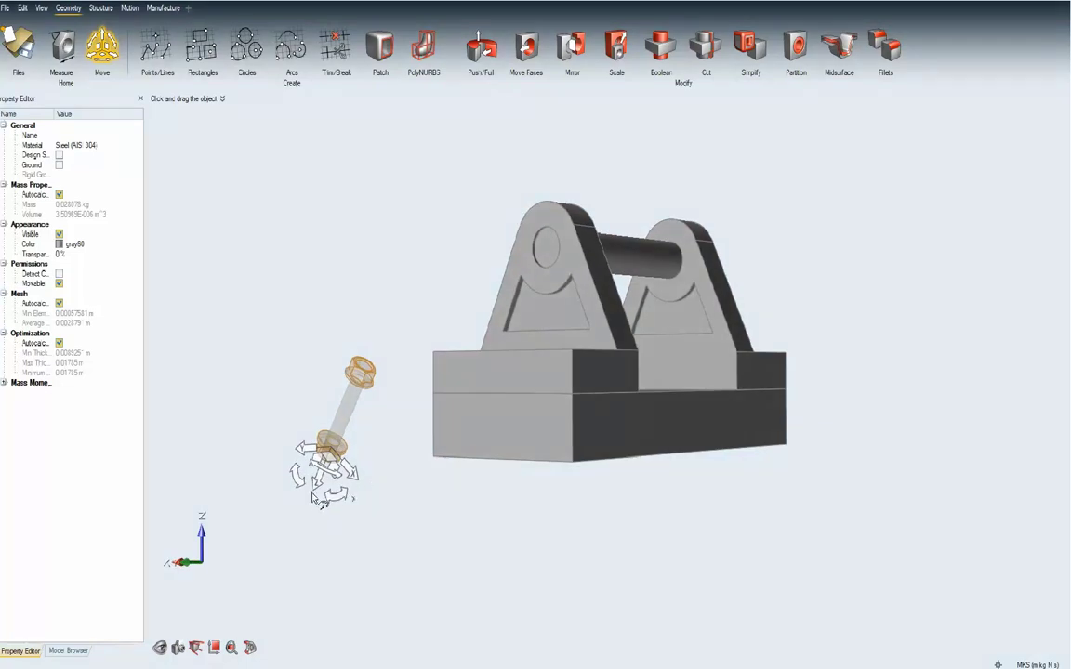
pyautogui.click(433, 410)
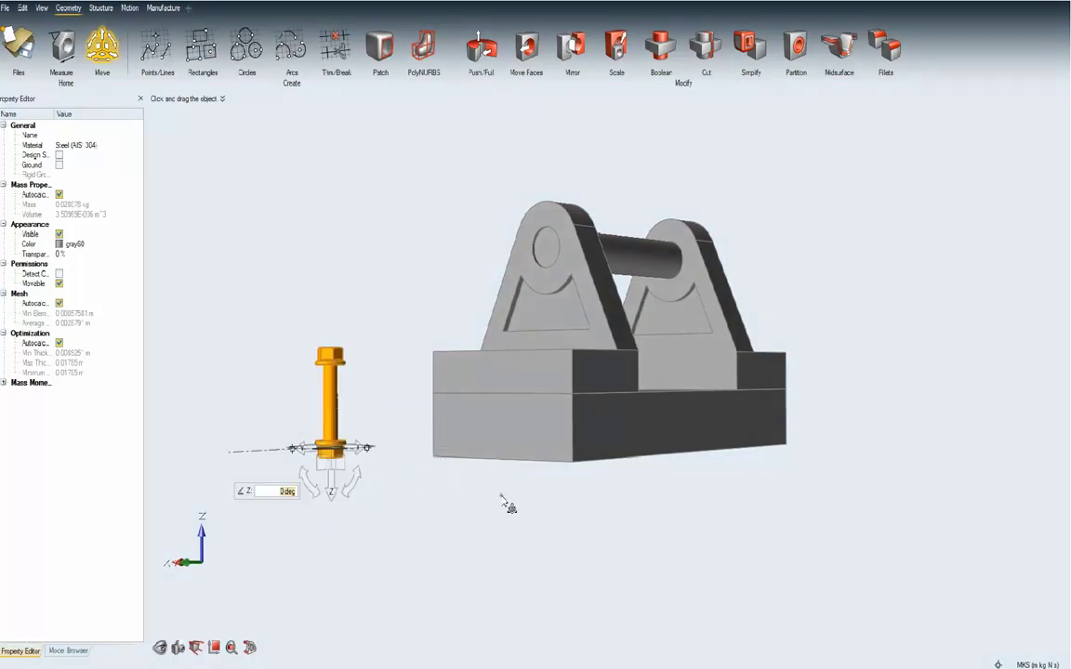
pyautogui.moveTo(506, 502); pyautogui.dragTo(509, 595, button='middle')
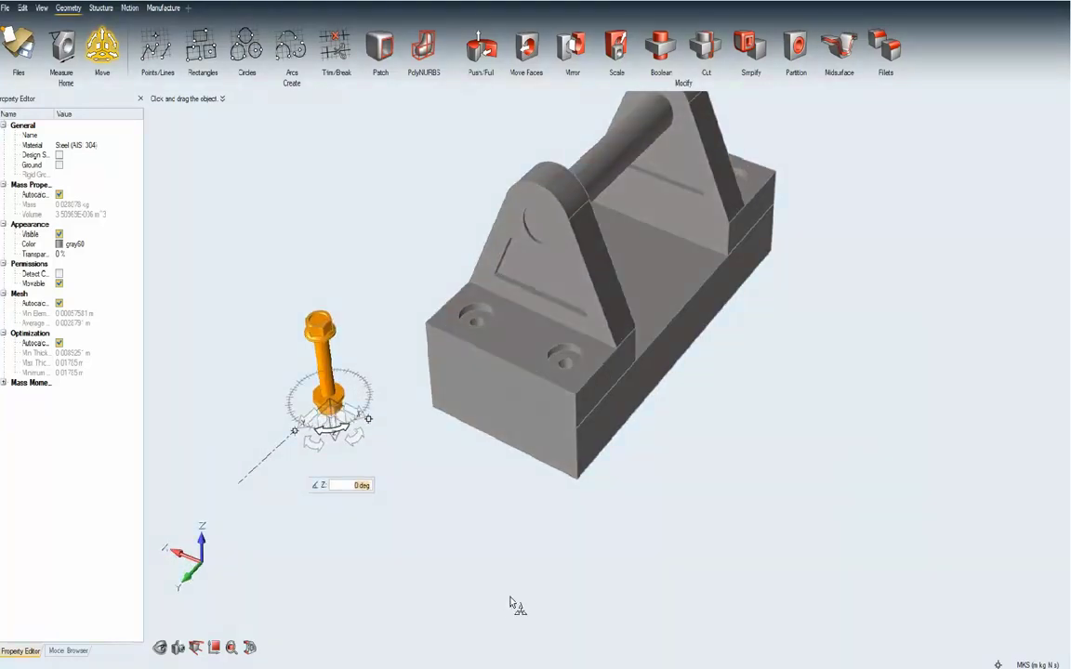
pyautogui.moveTo(332, 427); pyautogui.dragTo(331, 391)
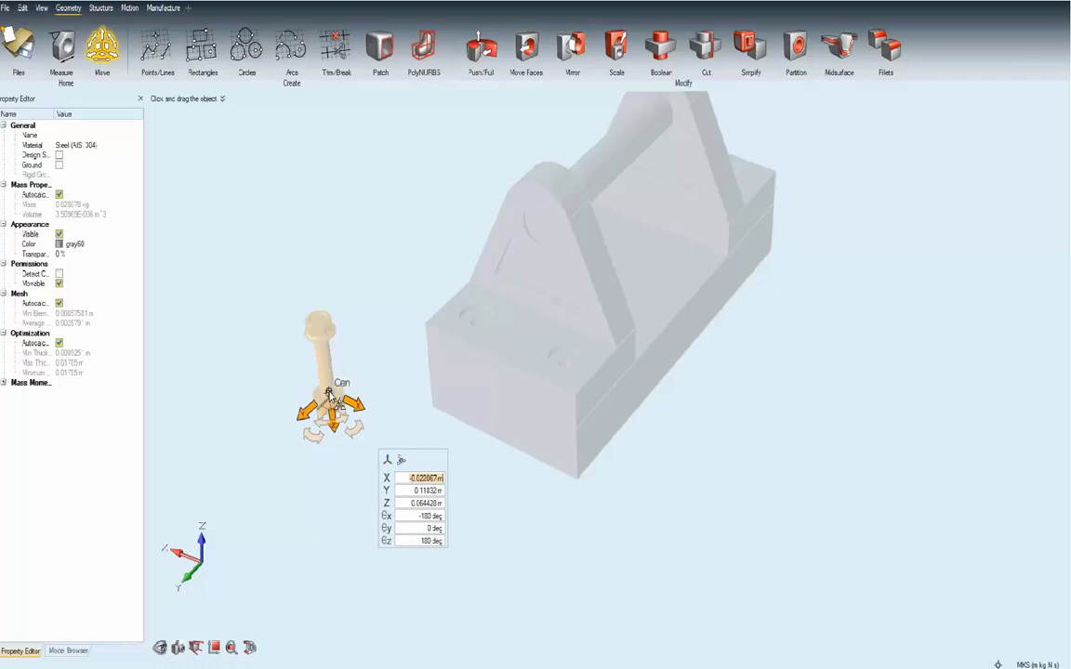
pyautogui.moveTo(331, 390)
pyautogui.mouseDown()
pyautogui.moveTo(451, 309)
pyautogui.moveTo(476, 317)
pyautogui.mouseUp()
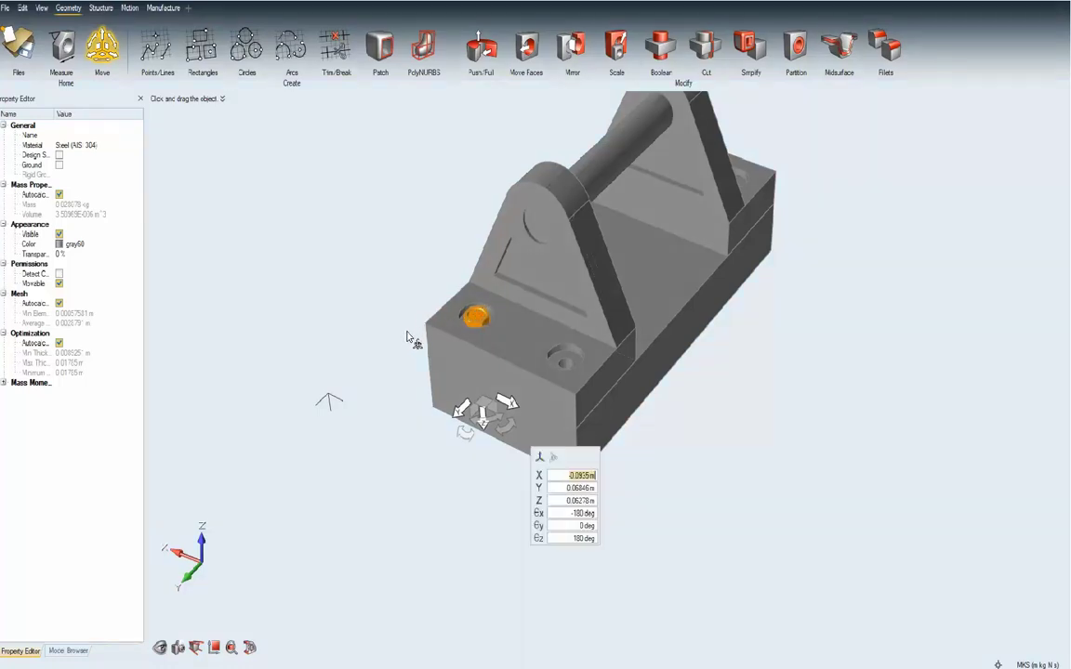
pyautogui.press('Escape')
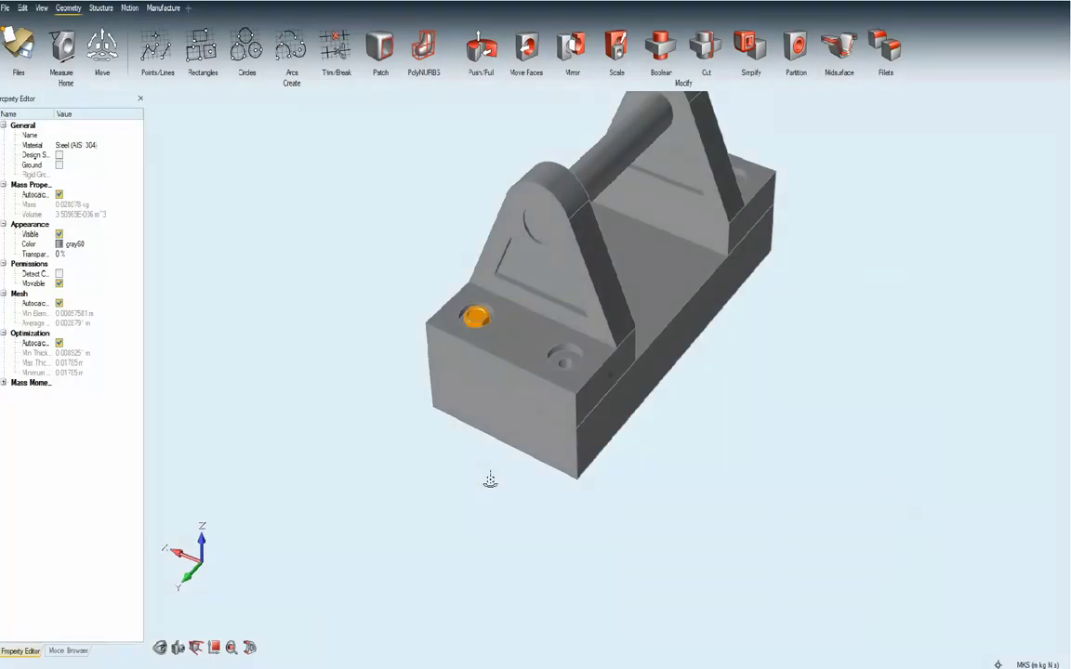
# Select the lower base block and start editing its Transparency value in the Property Editor
pyautogui.moveTo(490, 480); pyautogui.dragTo(495, 441, button='right')
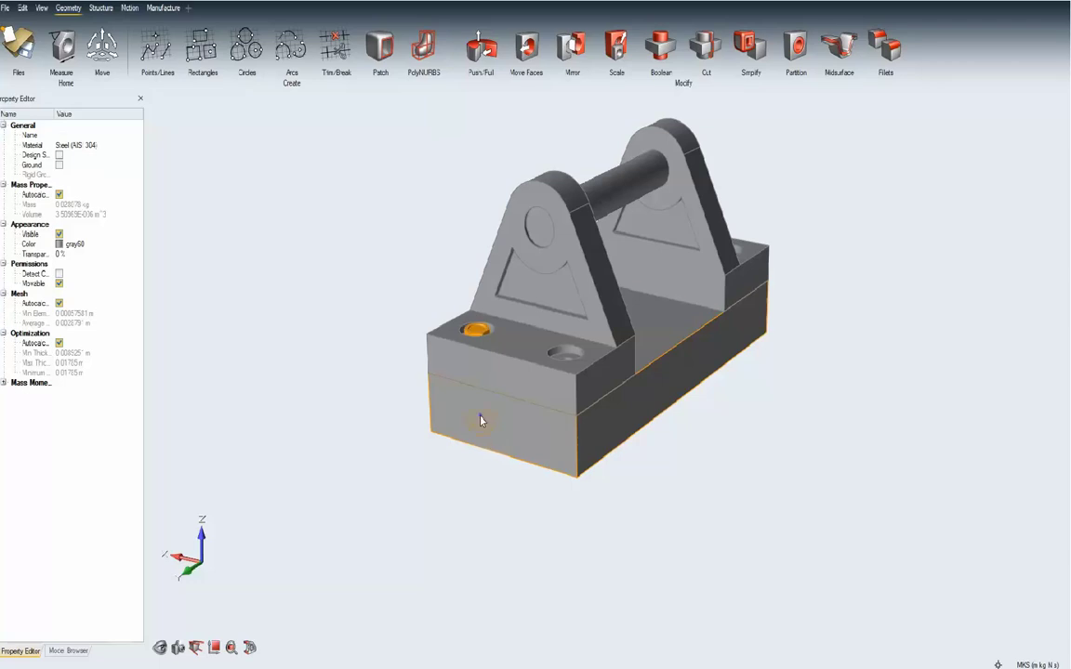
pyautogui.click(480, 424)
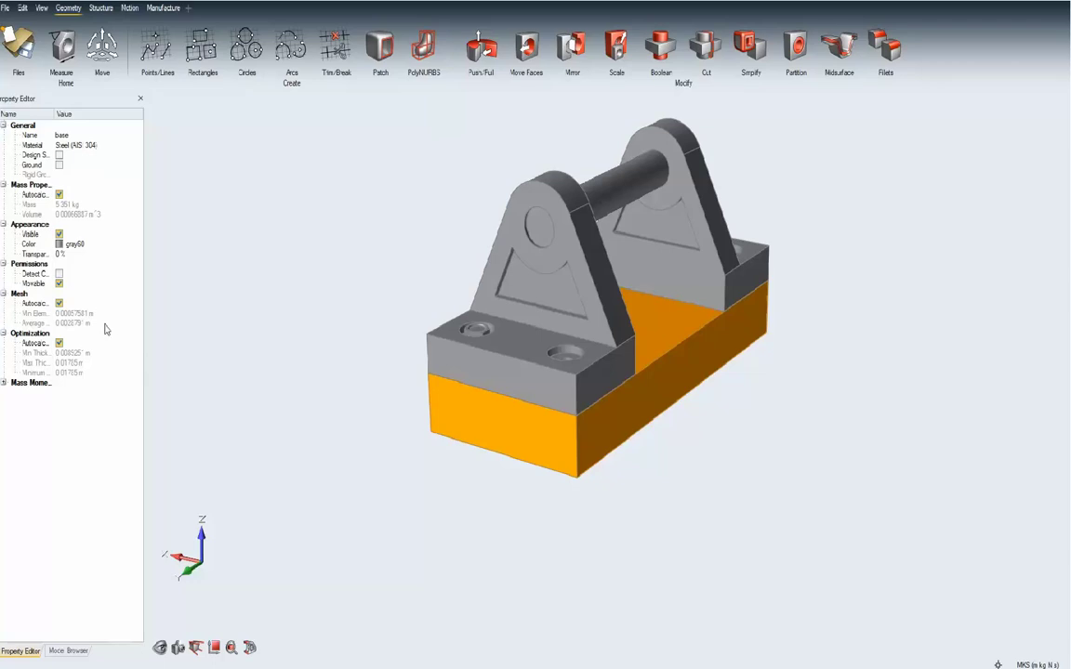
pyautogui.click(83, 255)
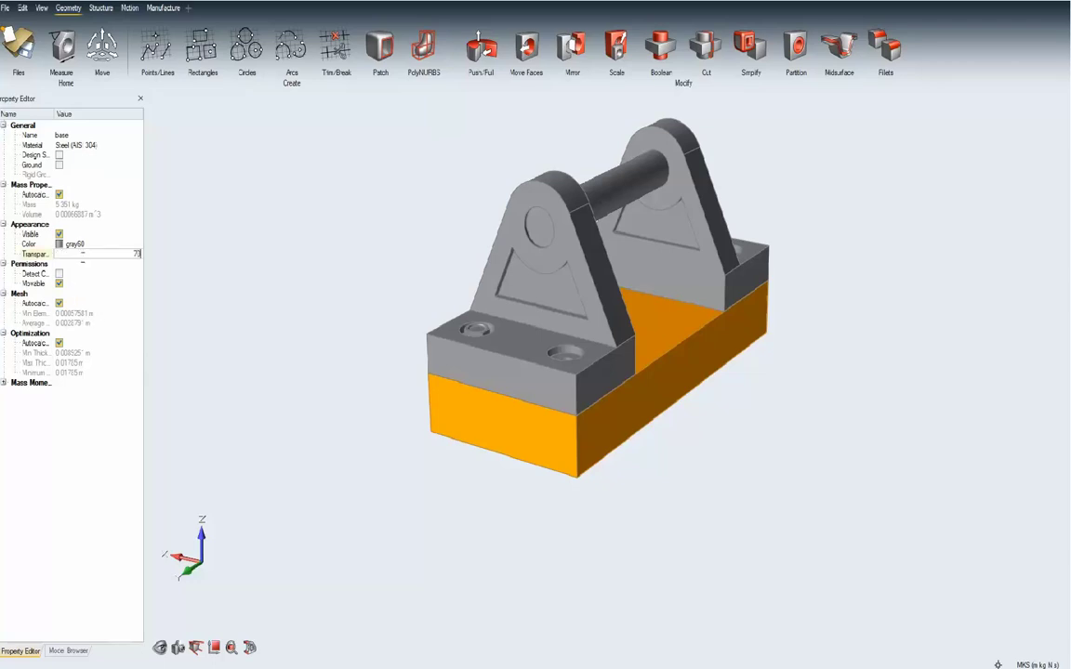